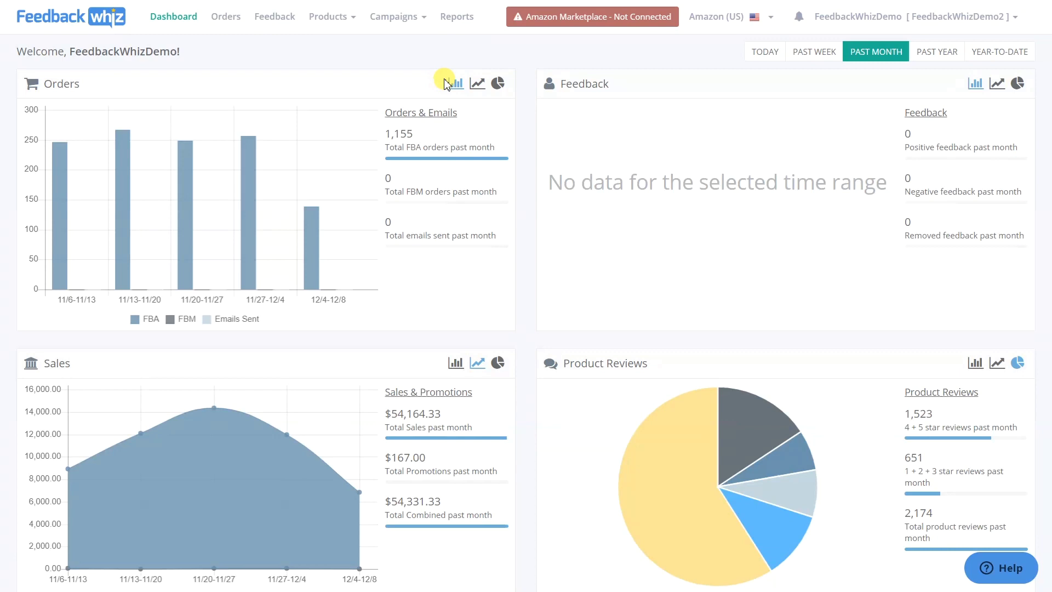
Go to the Template Manager from the Campaigns menu
left_click(410, 18)
left_click(420, 65)
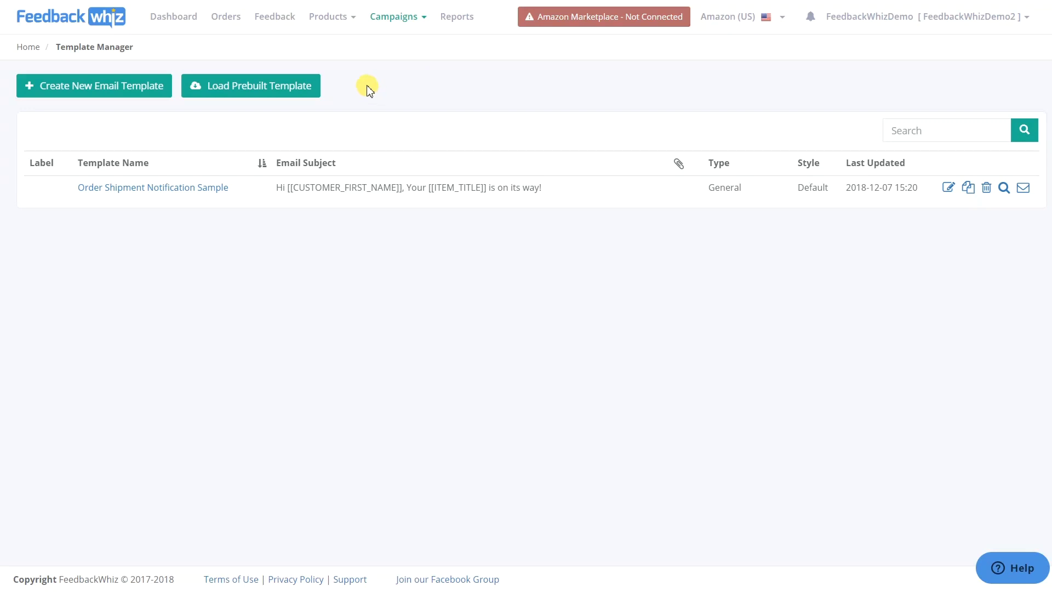
Open the Order Shipment Notification Sample template and remove its shipment-tracking and contact-seller link blocks
left_click(222, 192)
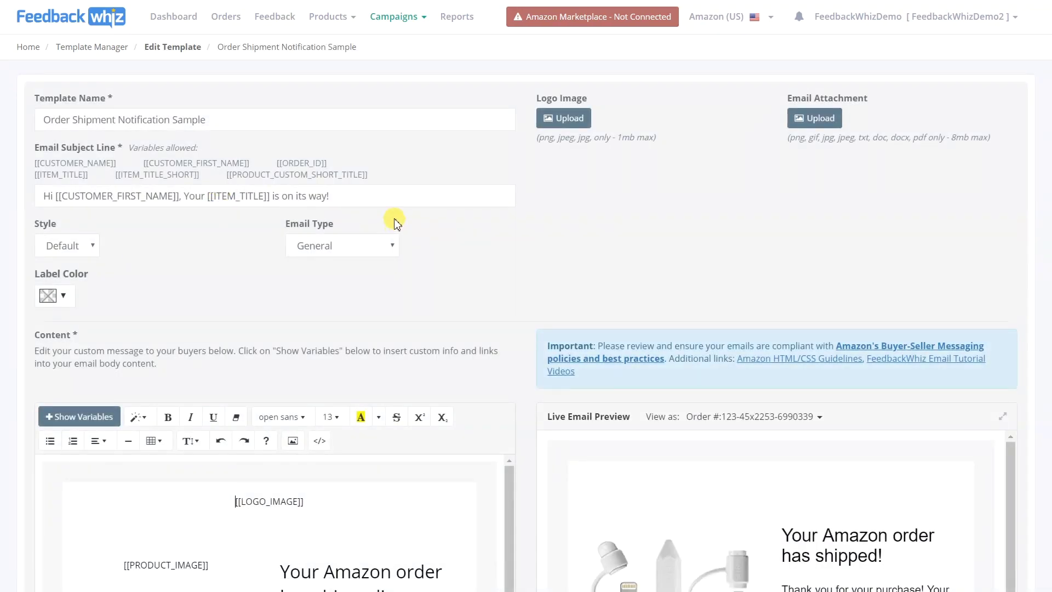
scroll(416, 207, "down", 5)
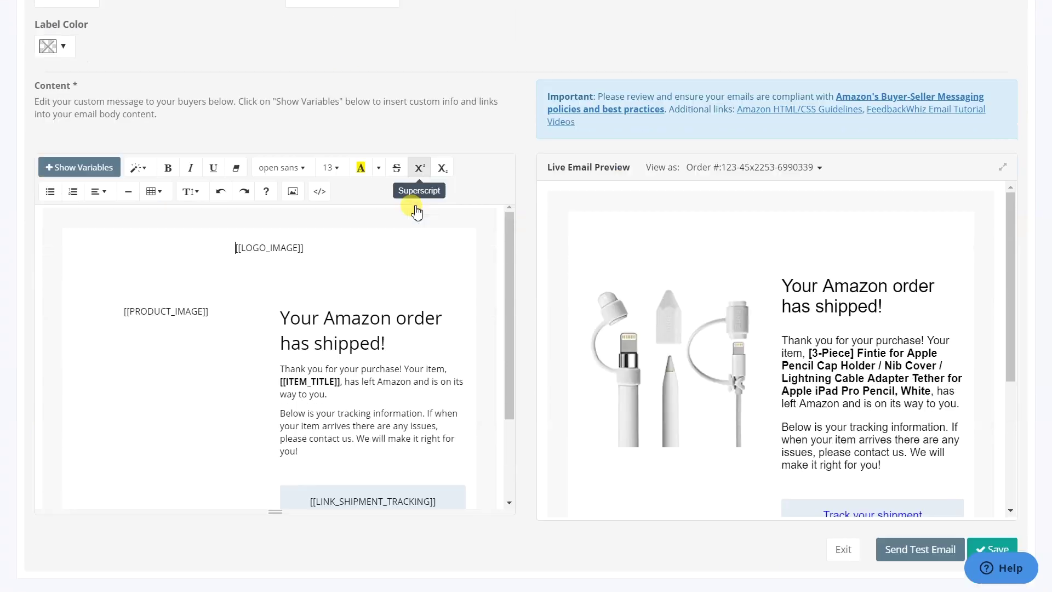
left_click_drag(507, 206, 526, 269)
scroll(605, 270, "down", 3)
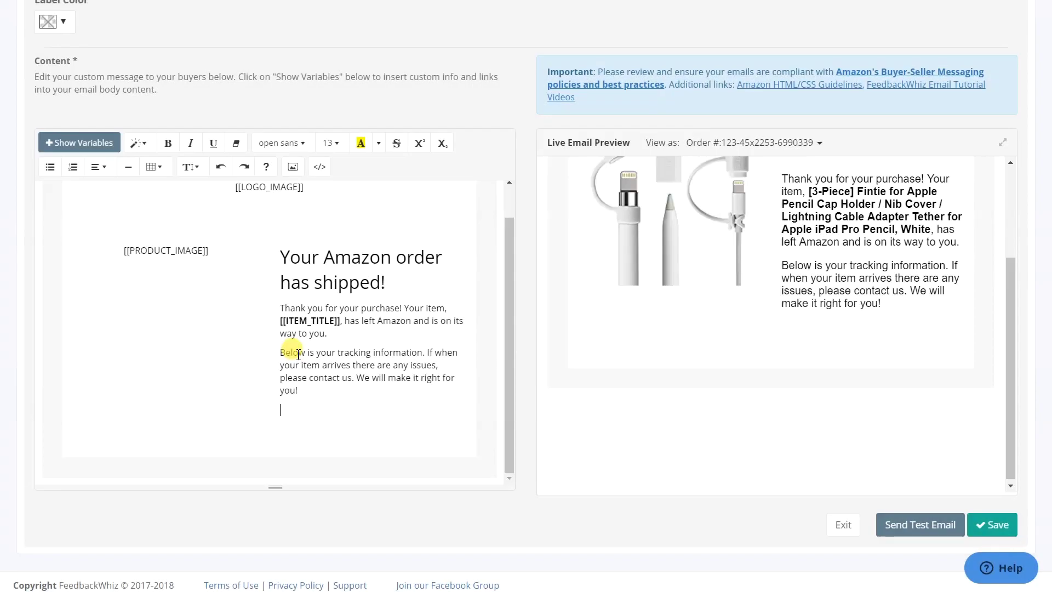
Insert the Link - Product Review Request variable from Show Variables into the email body
left_click(108, 148)
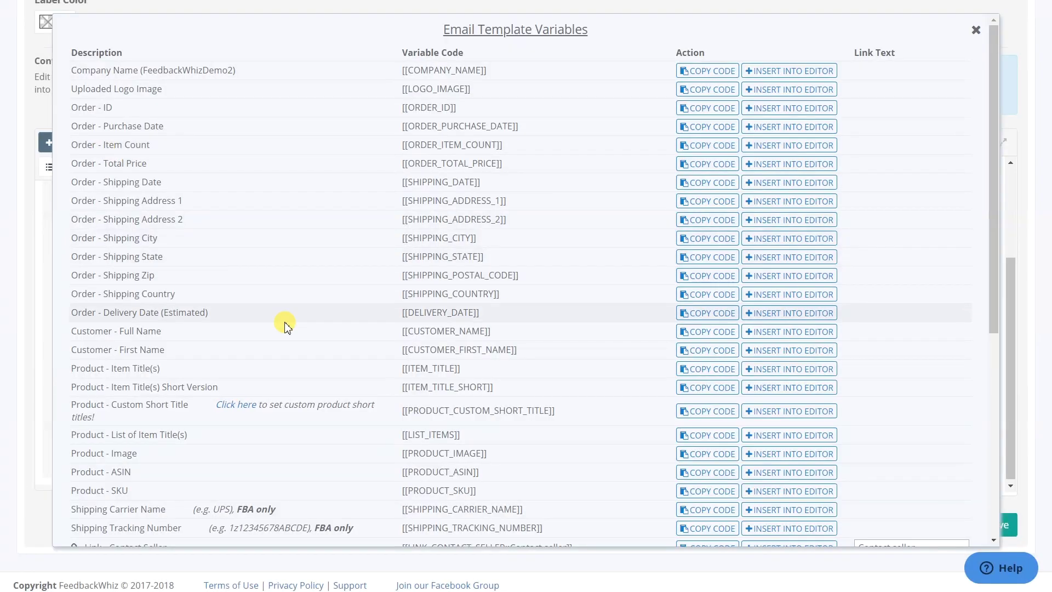
scroll(281, 347, "down", 1)
scroll(281, 347, "down", 3)
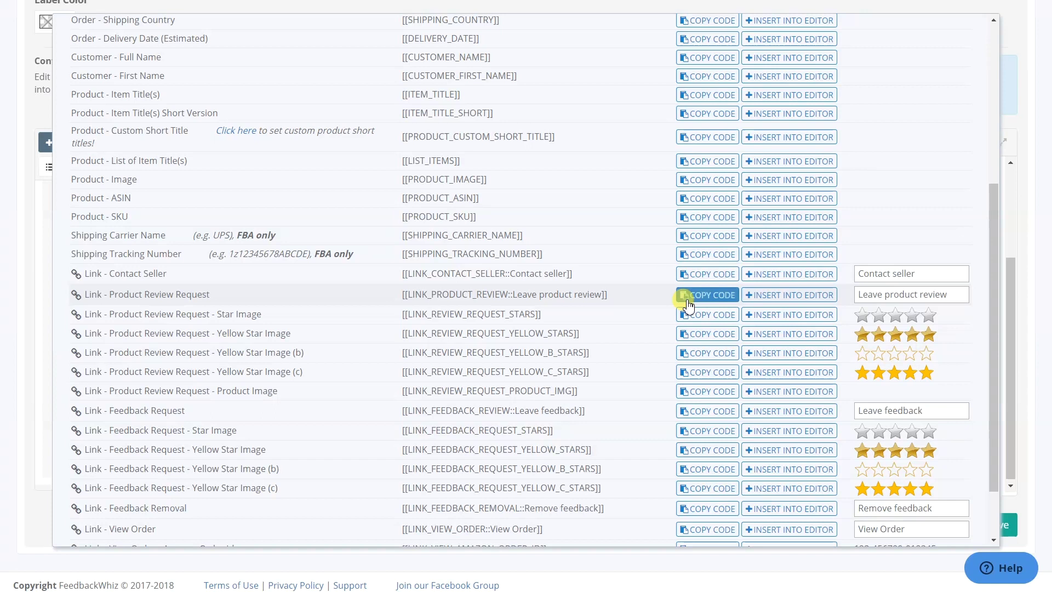
left_click(759, 298)
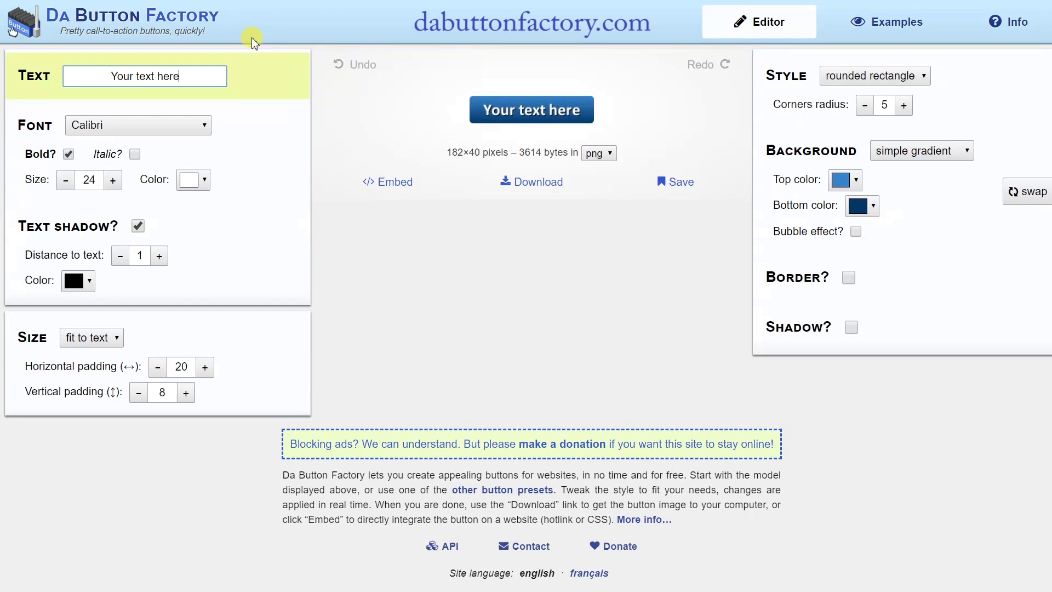
Change the Da Button Factory button text to 'LEAVE PRODUCT REVIEW' and copy its image
left_click_drag(206, 71, 93, 76)
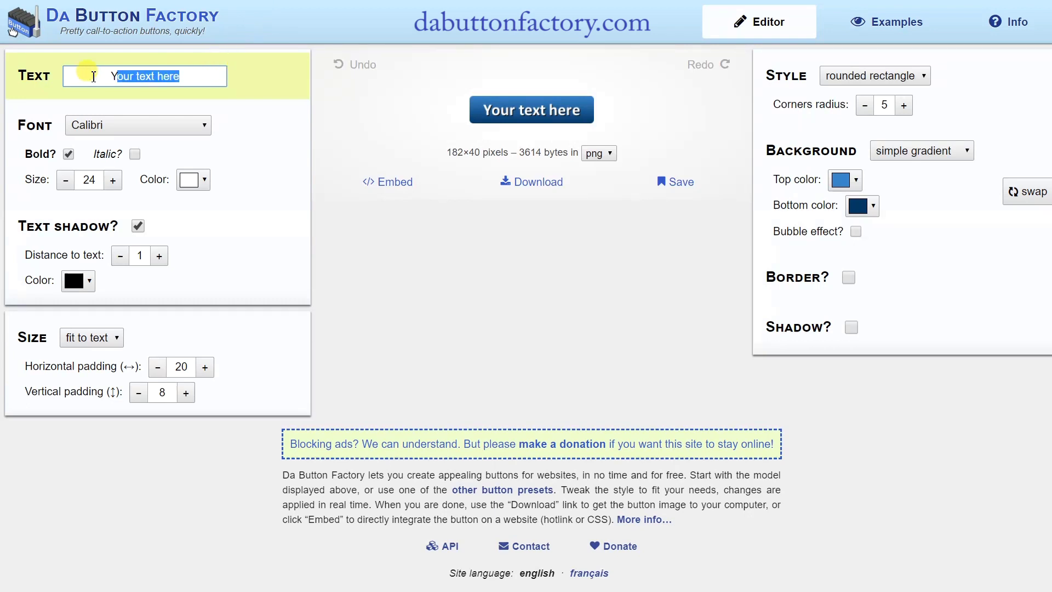
type("LE")
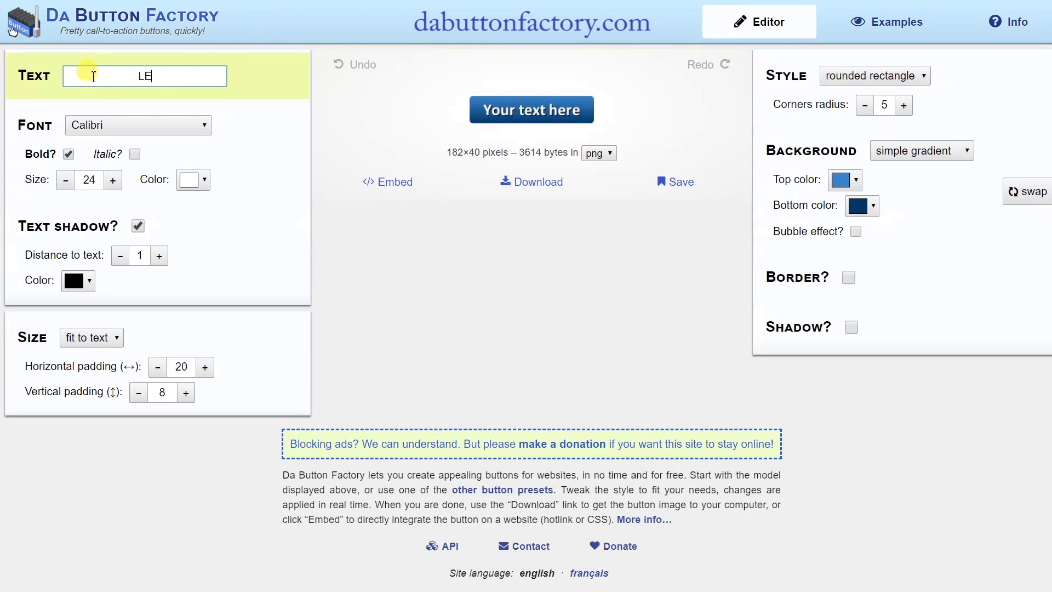
type("AVE PRODUCT REVIEW")
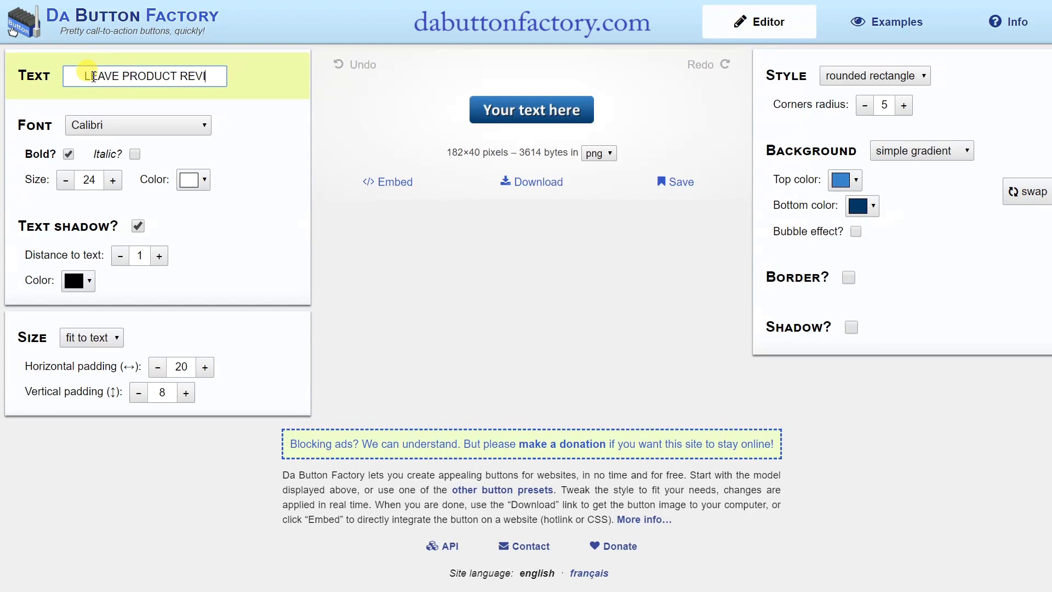
left_click(471, 255)
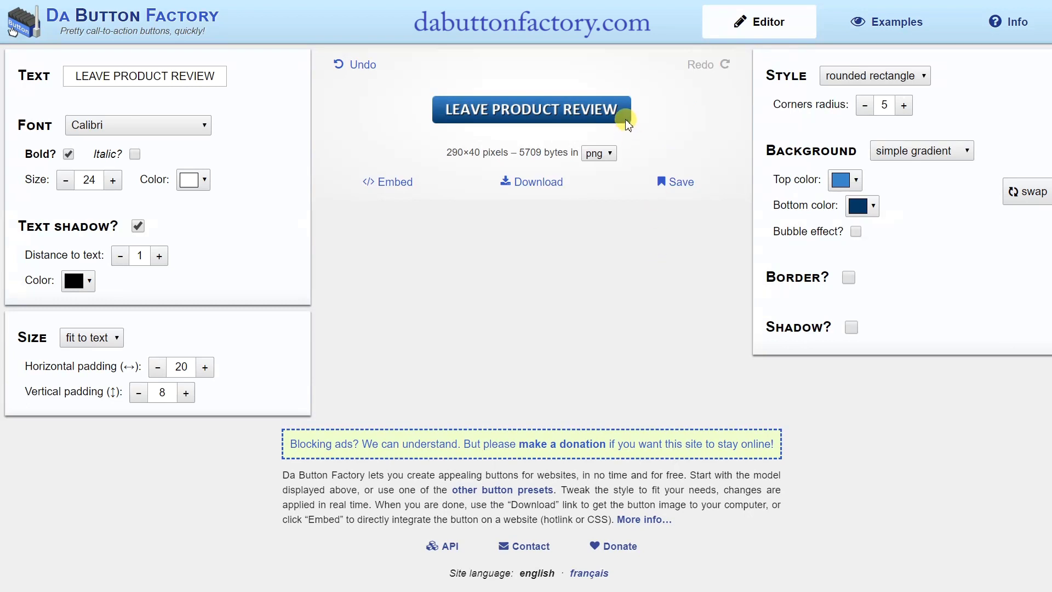
right_click(597, 114)
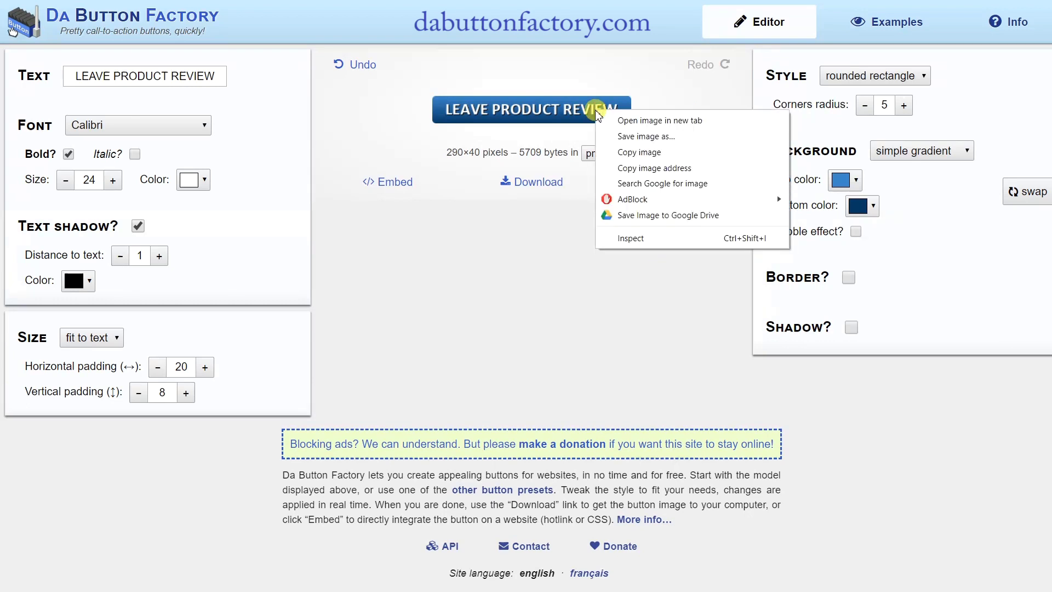
left_click(634, 152)
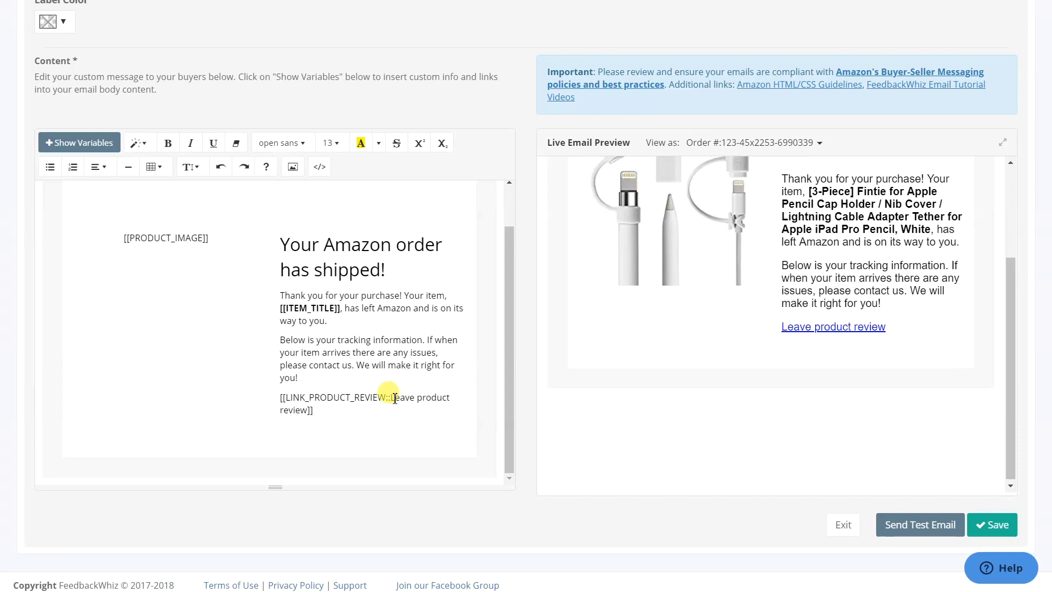
Replace the 'Leave product review' link text with the pasted button image and test the preview link
left_click_drag(392, 398, 311, 412)
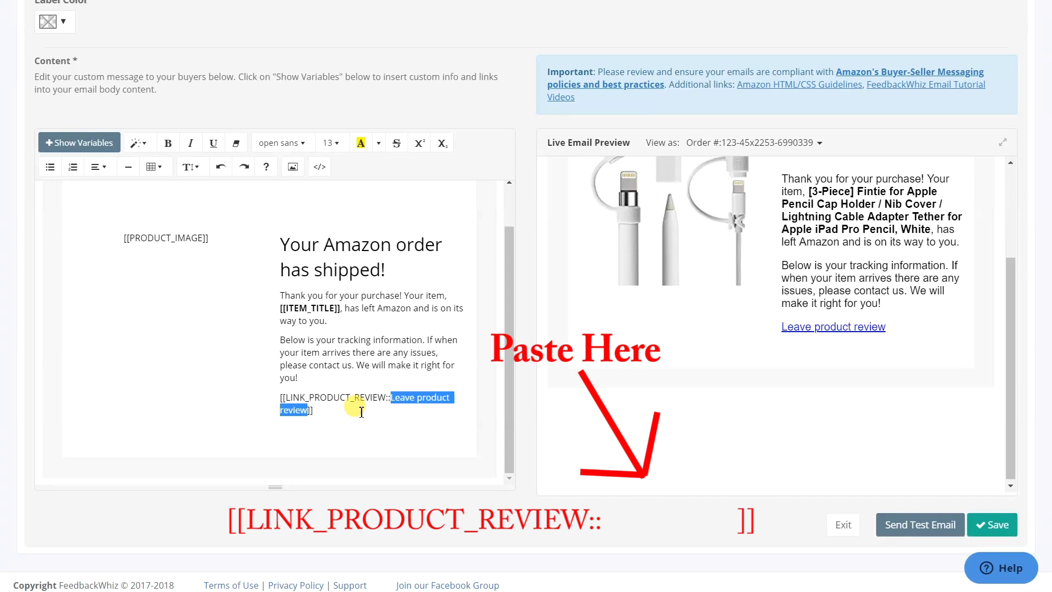
key("BackSpace")
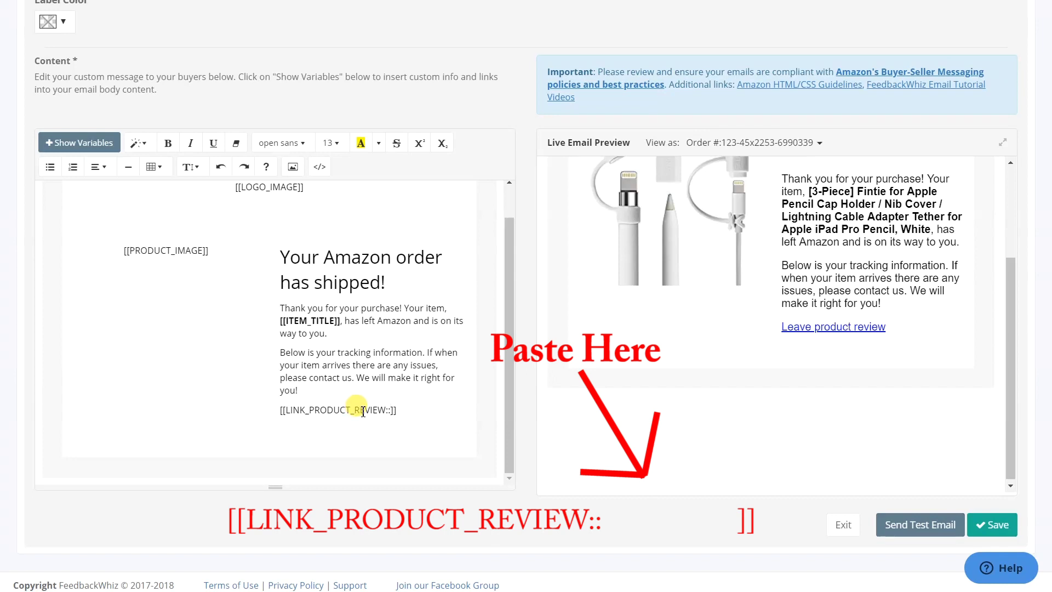
right_click(392, 410)
left_click(441, 516)
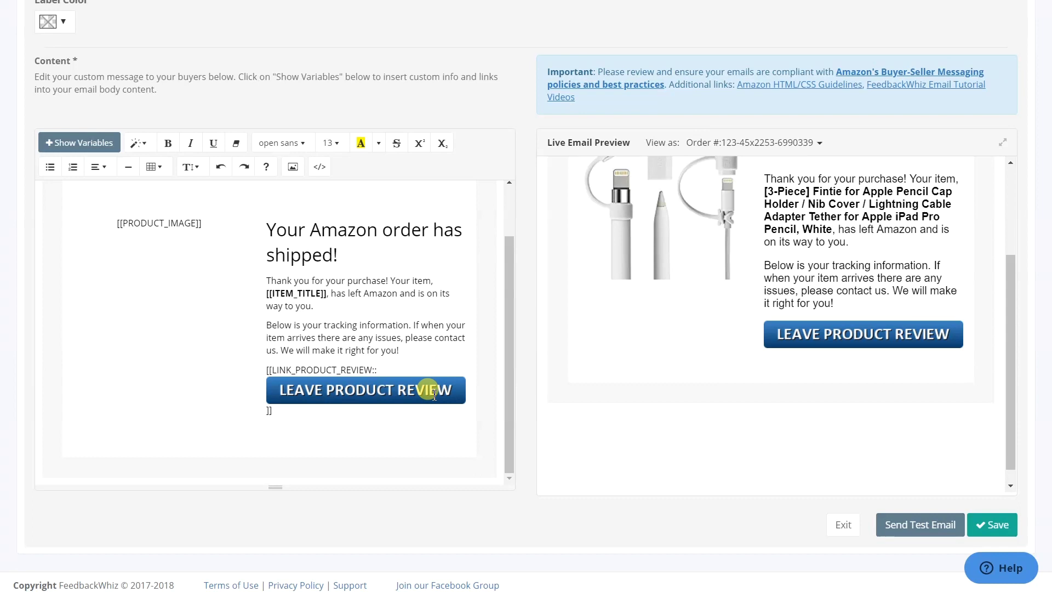
left_click(781, 340)
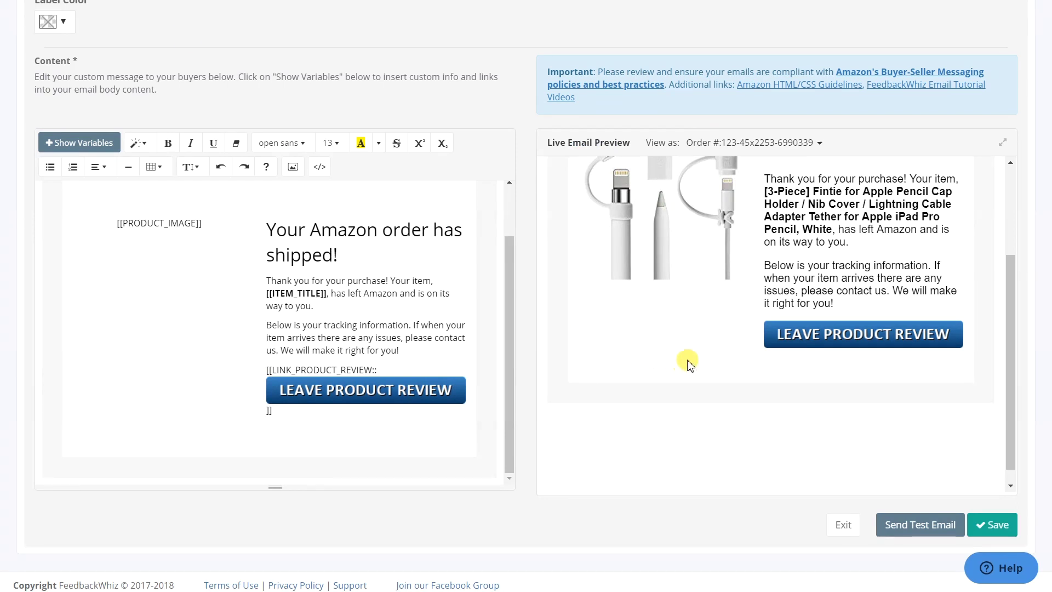
Save the template and send a test email of it
left_click(1009, 532)
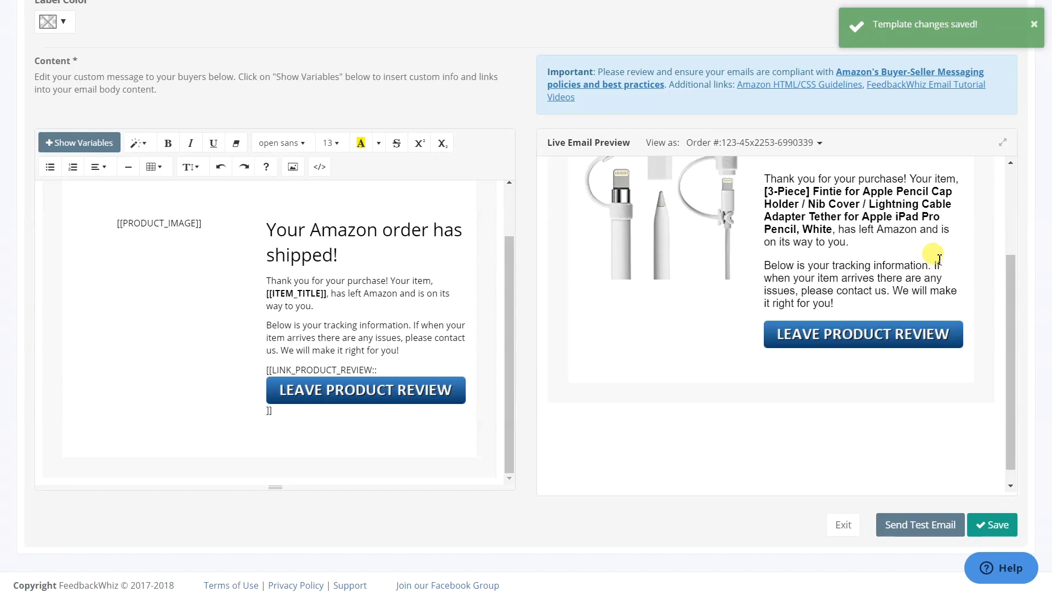
left_click(928, 525)
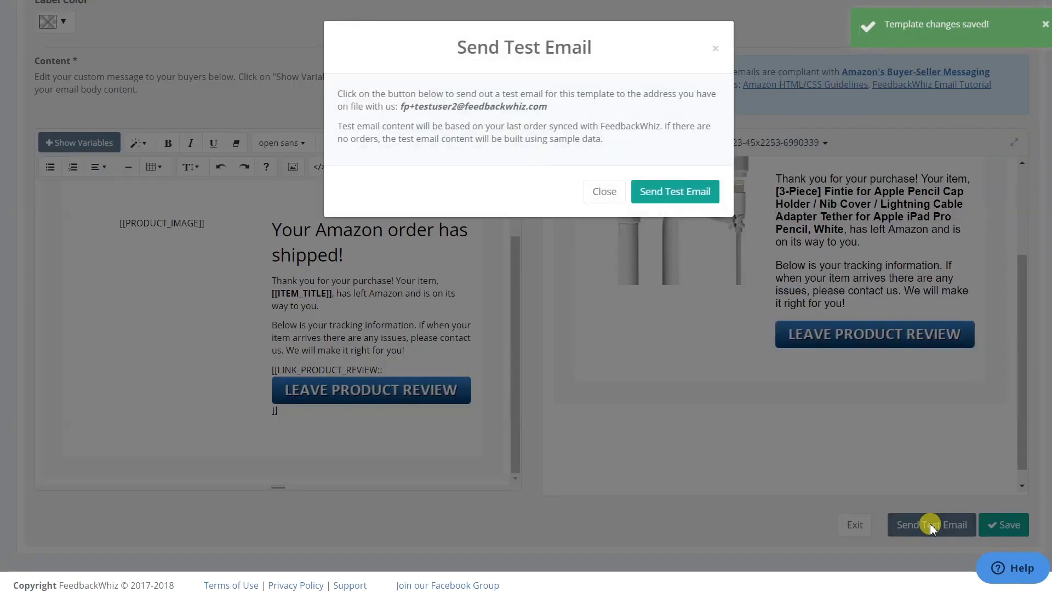
left_click(684, 190)
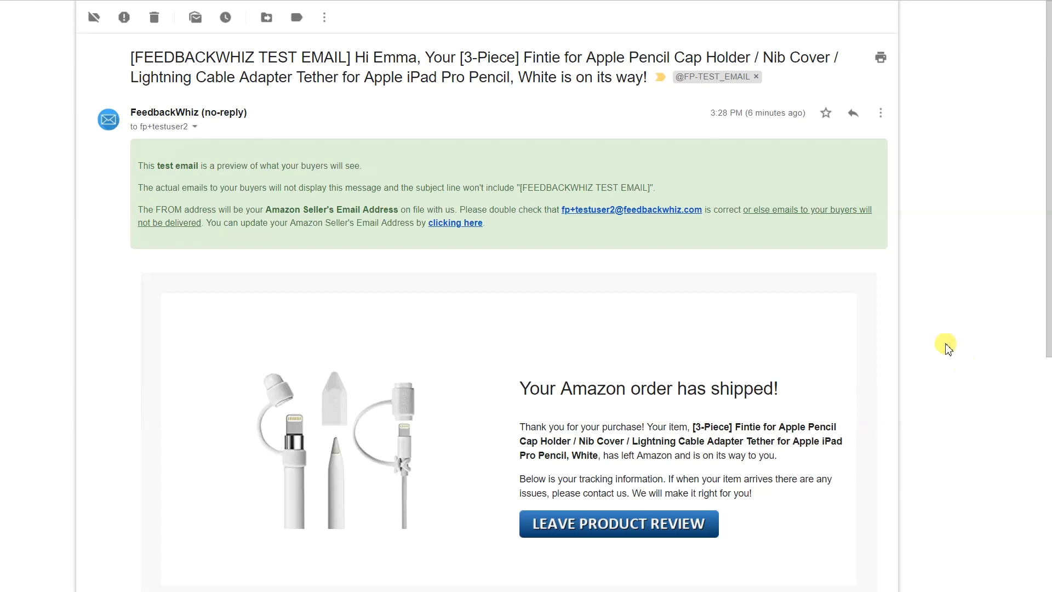
scroll(933, 327, "down", 1)
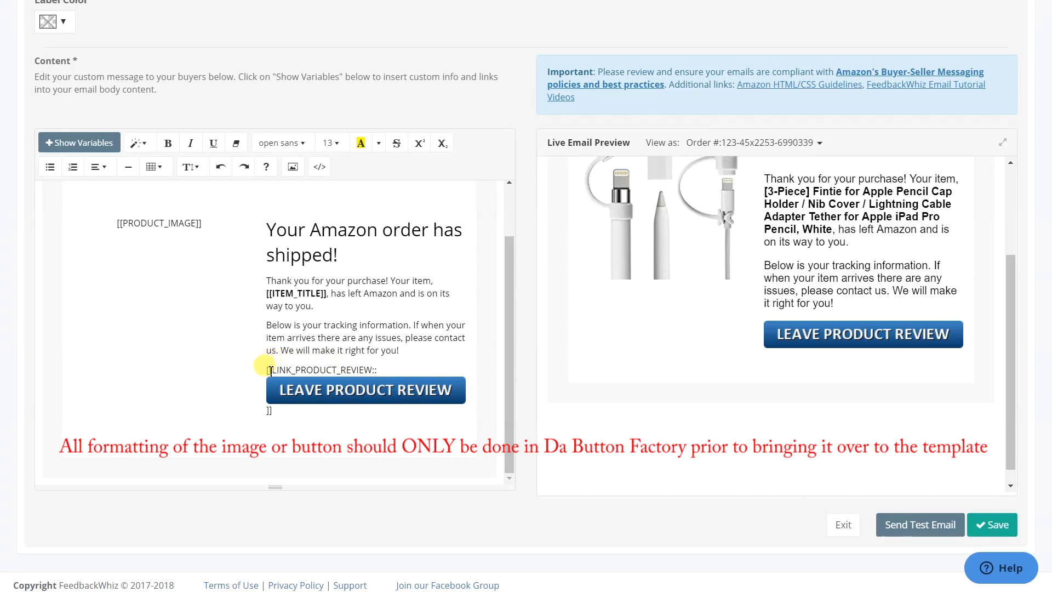
Highlight the review link block to show the button image sits inside [[LINK_PRODUCT_REVIEW::]]
mouse_move(269, 370)
left_mouse_down()
mouse_move(390, 394)
mouse_move(412, 421)
mouse_move(356, 413)
mouse_move(264, 371)
left_mouse_up()
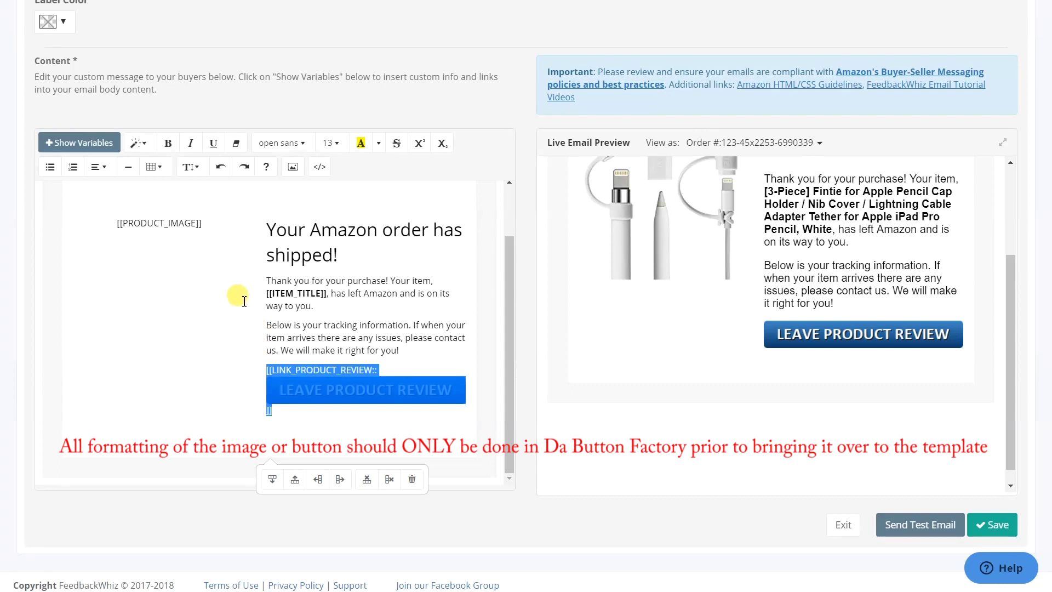
left_click(248, 345)
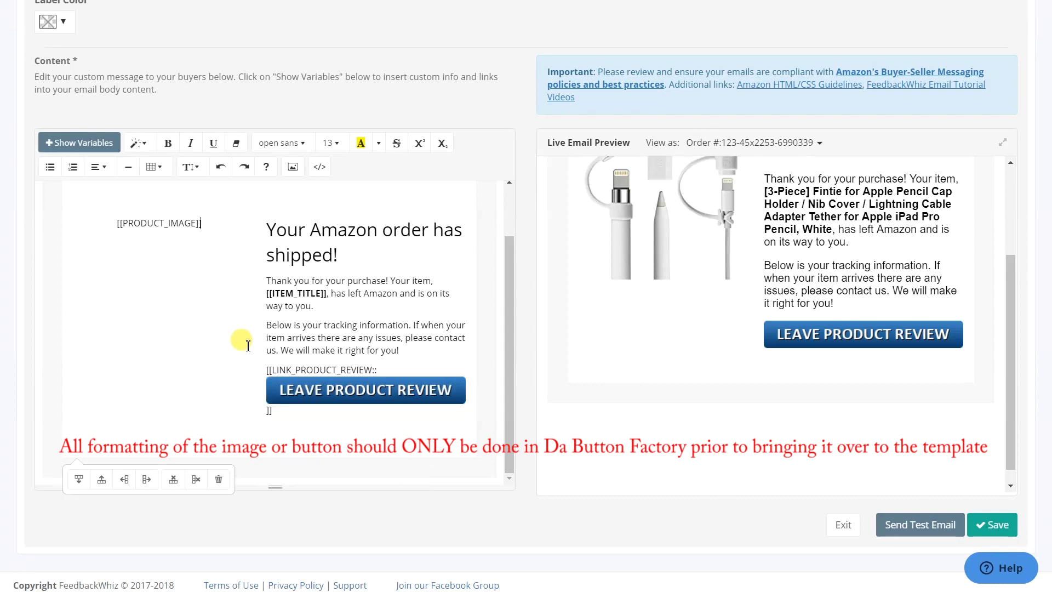
left_click_drag(268, 370, 408, 427)
left_click(409, 427)
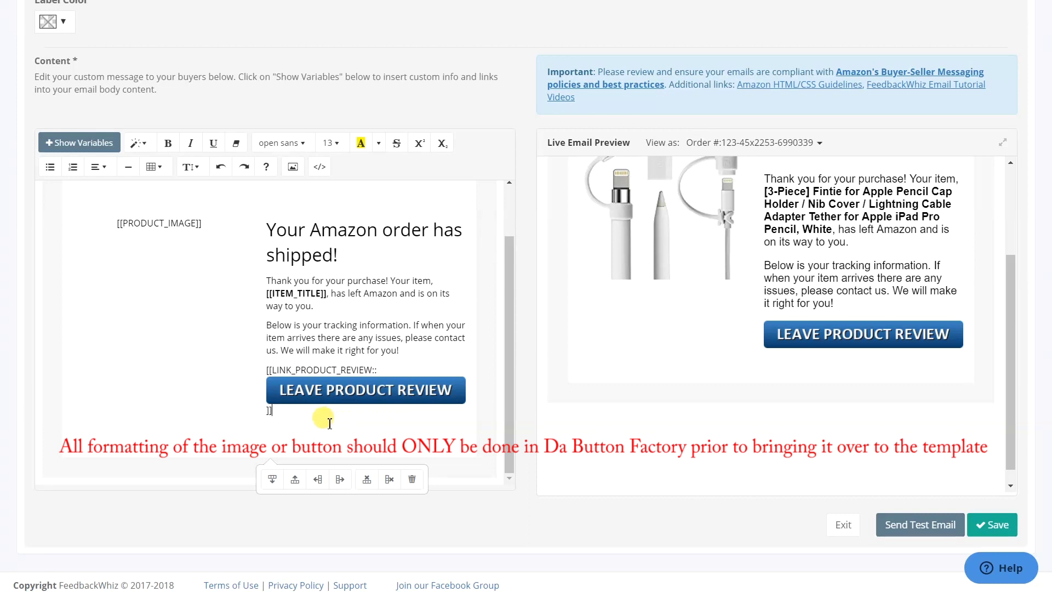
left_click_drag(319, 418, 261, 375)
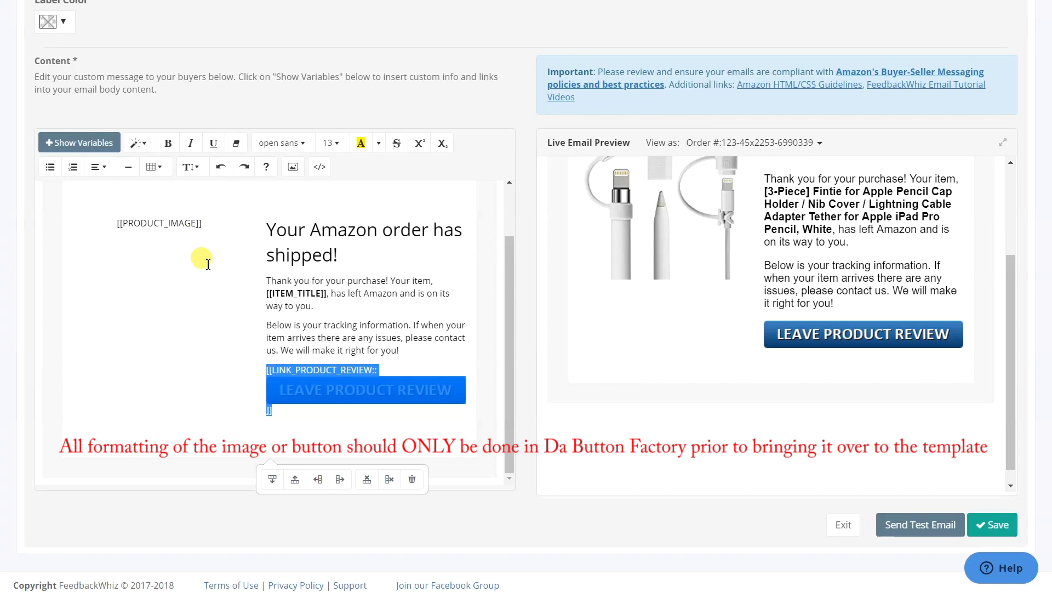
left_click(224, 341)
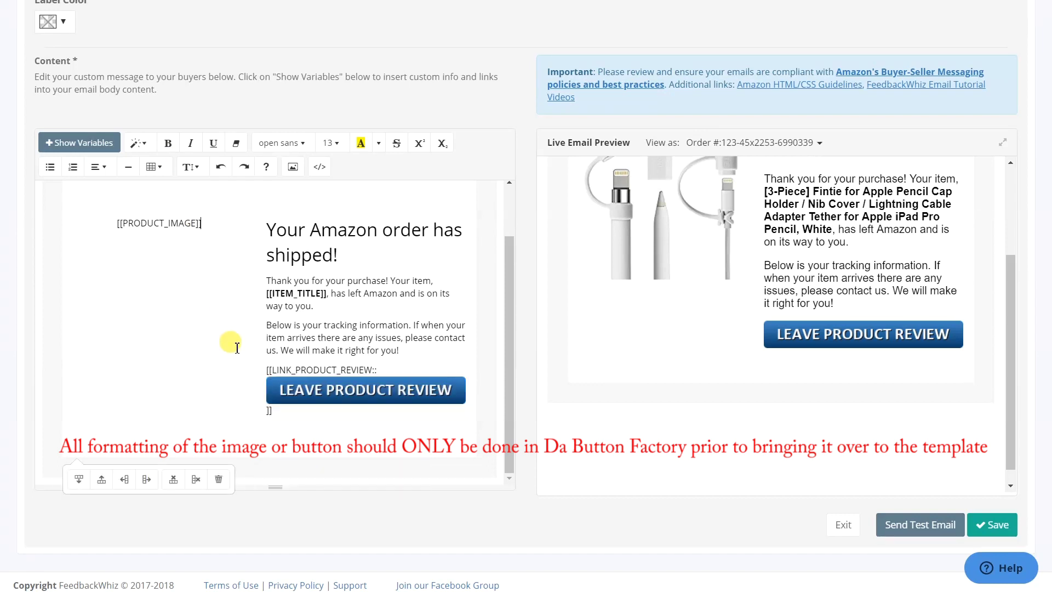